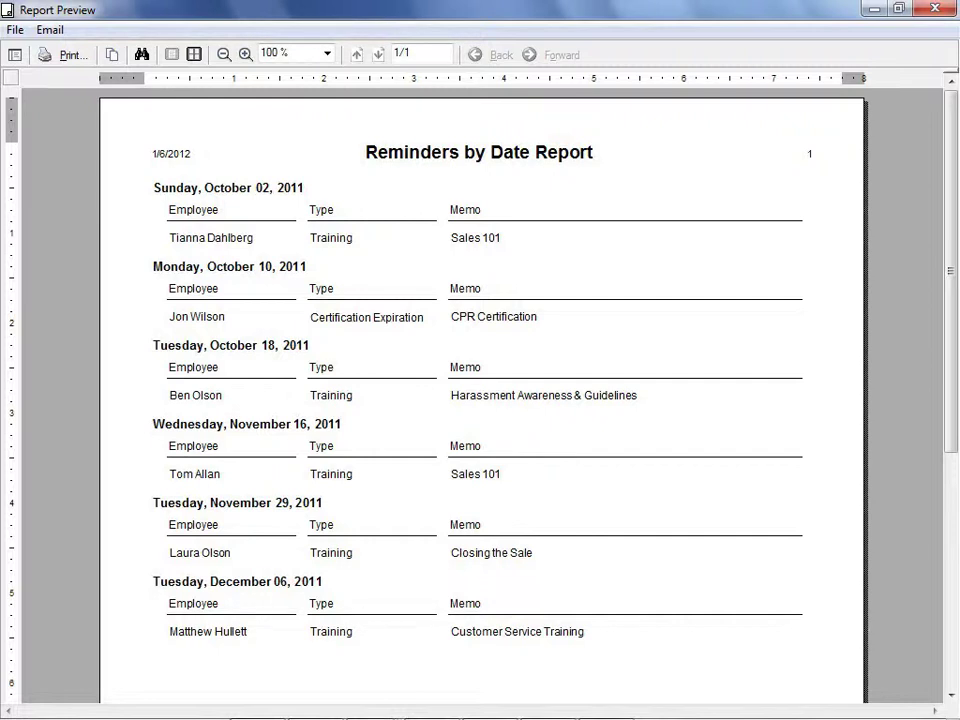
- Close the reminders report preview to return to the employee's 401(k) benefits record
key("alt+F4")
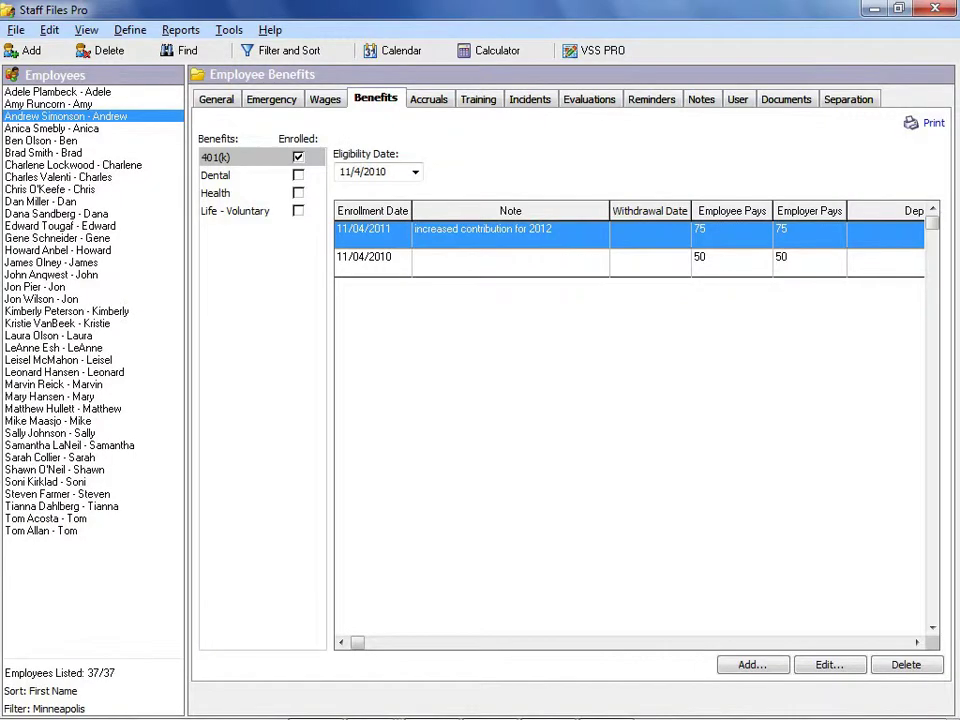